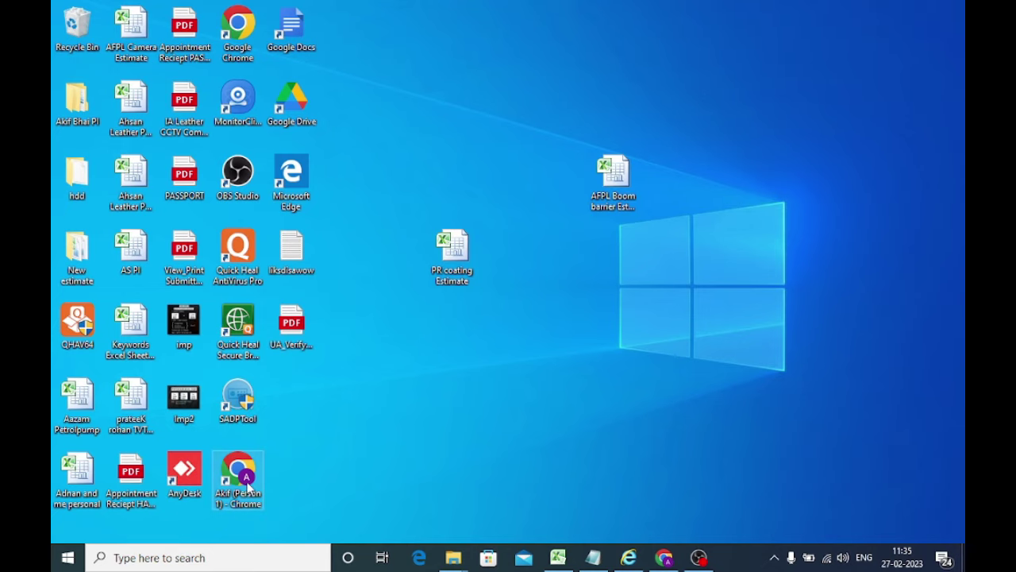
Step: Open Chrome in a maximized window and search Google for "ezviz for pc"
double_click(248, 486)
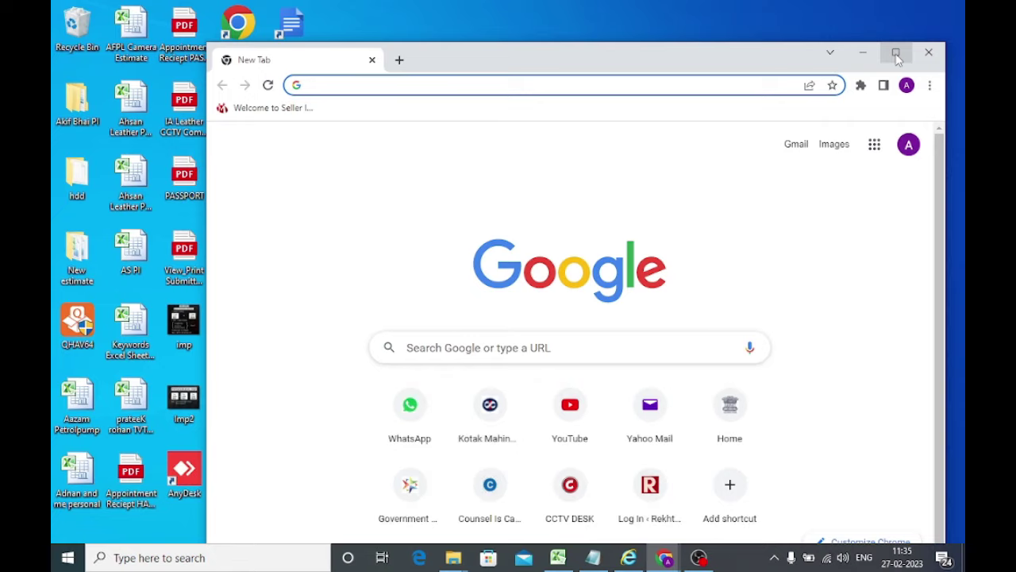
click(897, 59)
click(463, 37)
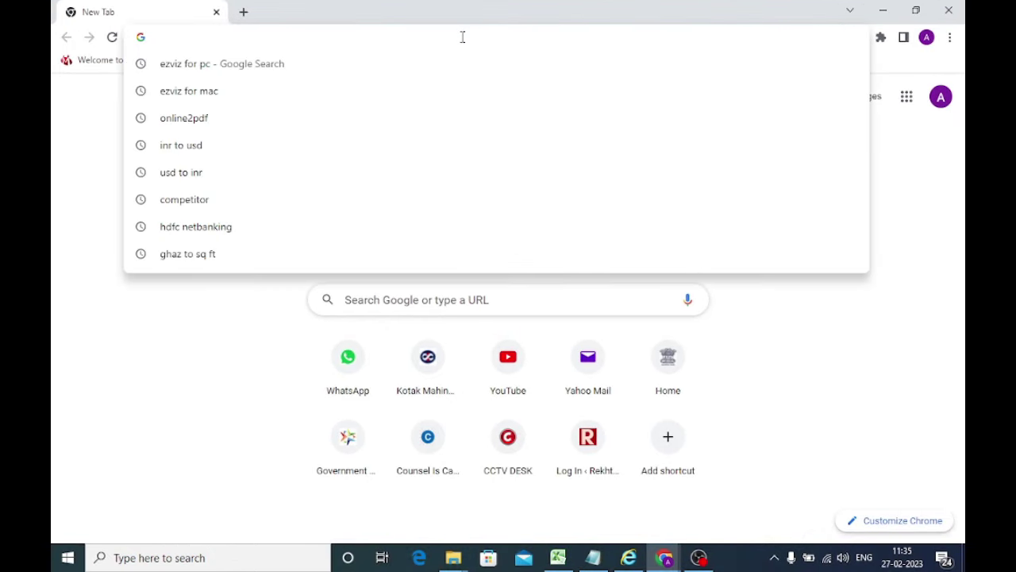
click(295, 68)
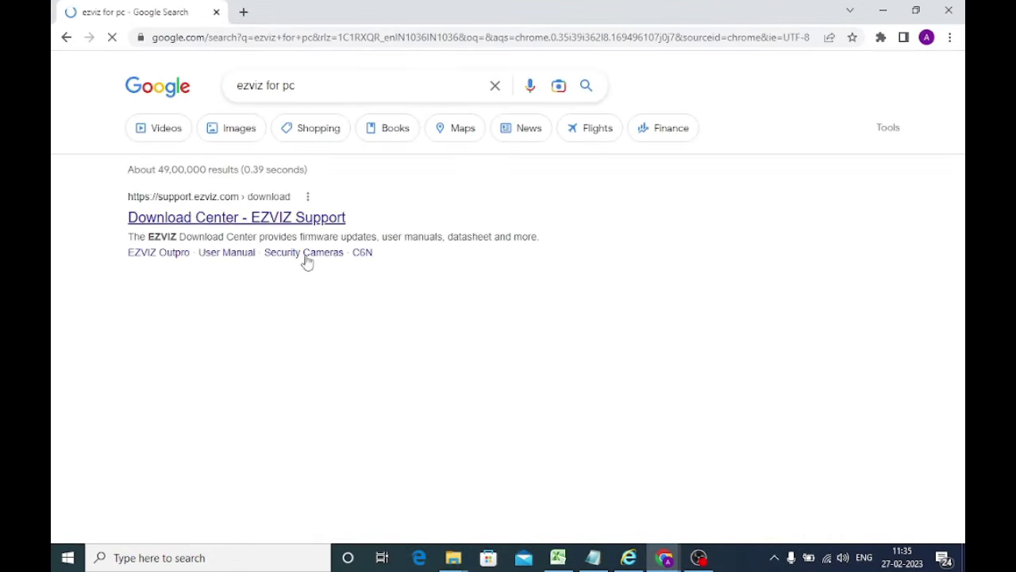
Step: Look through the search results and open the cctvdesk.com article on the EZVIZ App For PC free download
scroll(315, 413, down, 6)
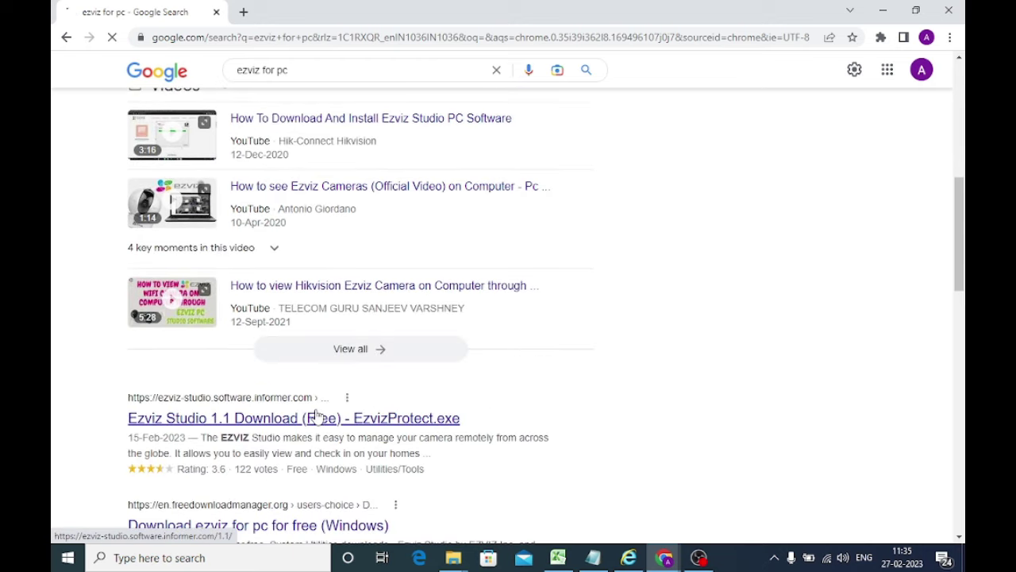
scroll(315, 413, down, 4)
scroll(344, 313, up, 15)
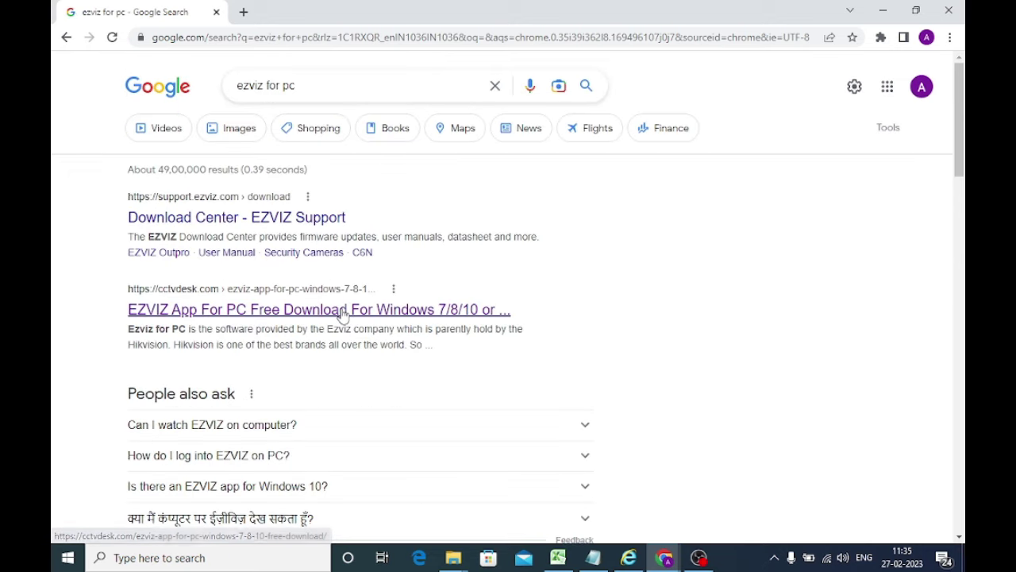
click(343, 310)
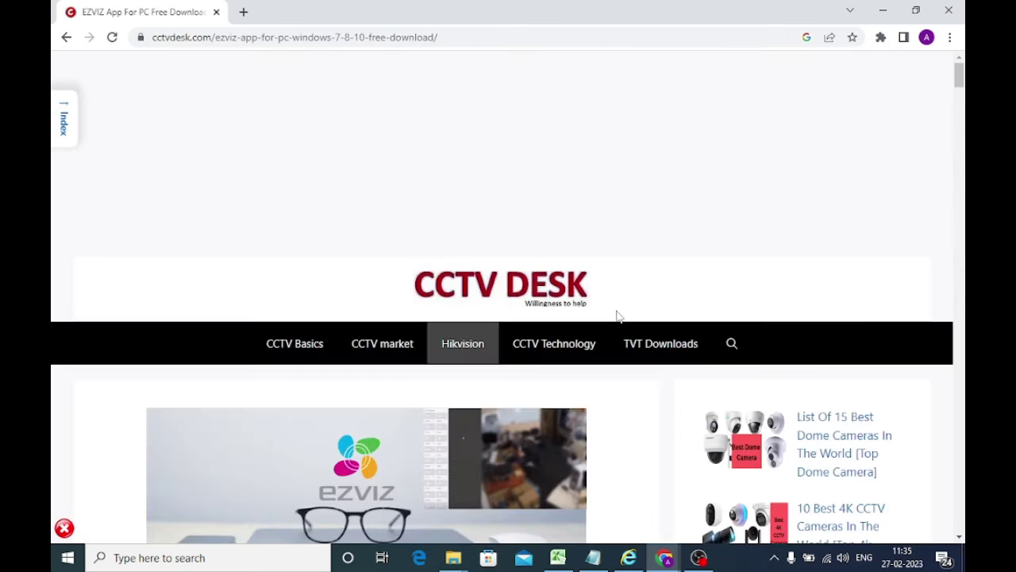
Step: Find the Windows 7/8/10 download section in the article and open the Ezviz app's download page
scroll(618, 316, down, 10)
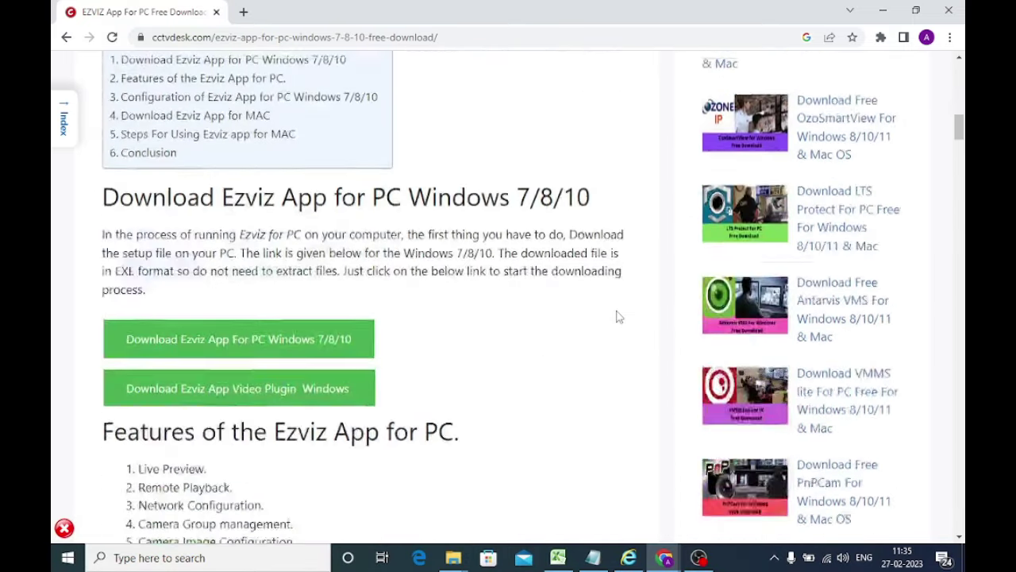
scroll(618, 316, down, 4)
scroll(615, 315, up, 1)
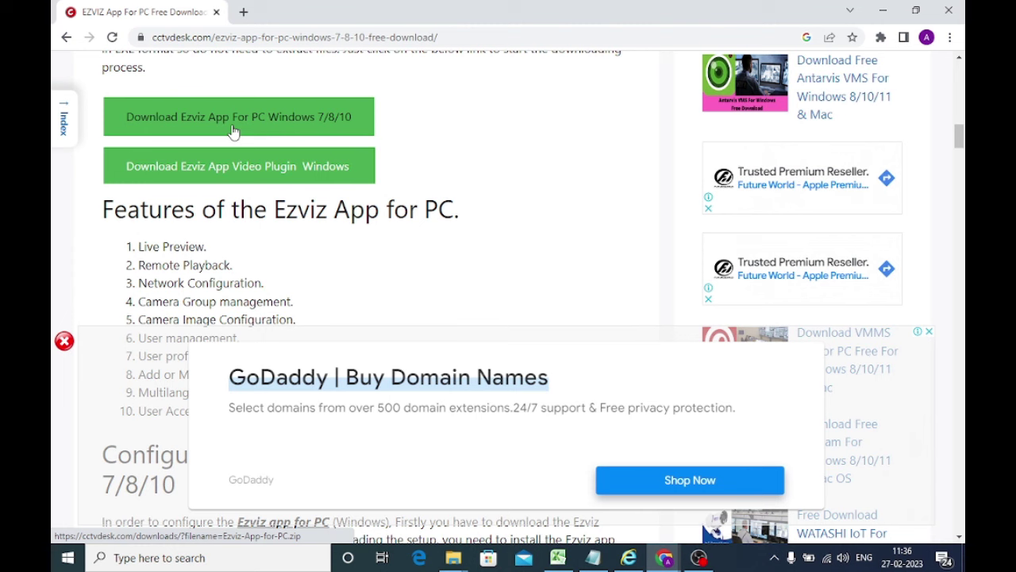
click(234, 131)
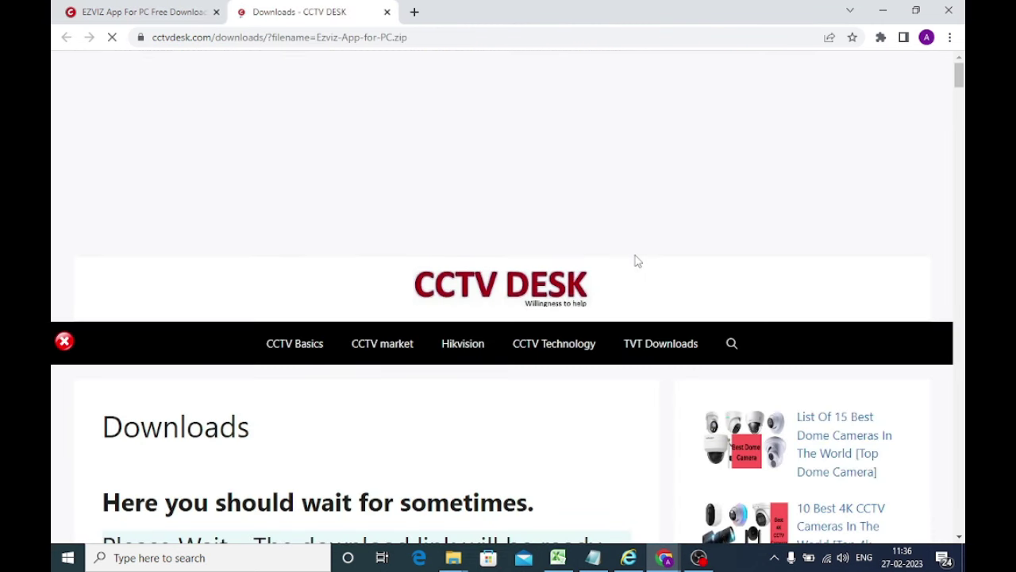
Step: Wait for the download link, download Ezviz-App-for-PC.zip, and dismiss the newsletter popup
scroll(635, 260, down, 6)
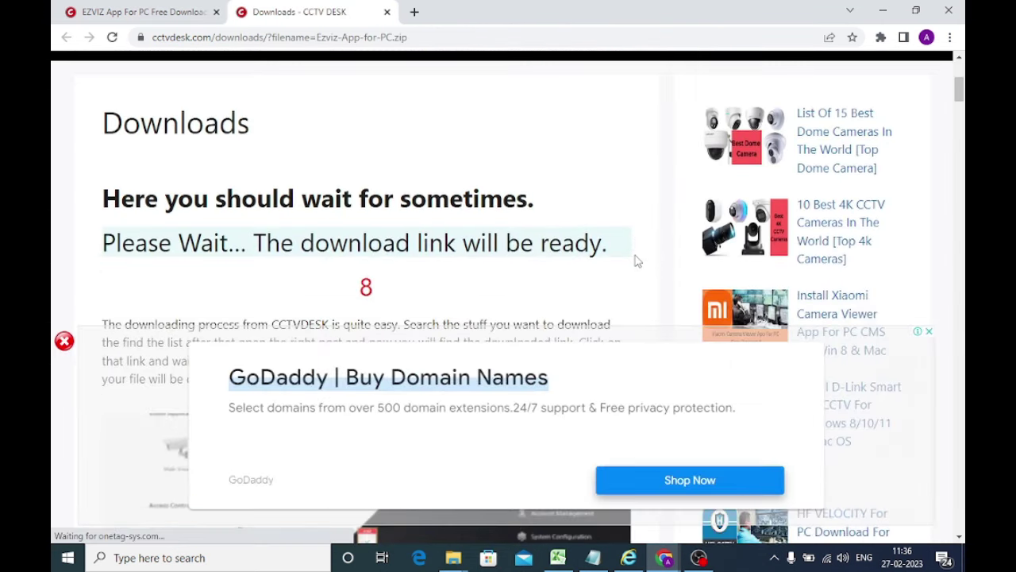
scroll(635, 260, down, 4)
scroll(636, 261, up, 6)
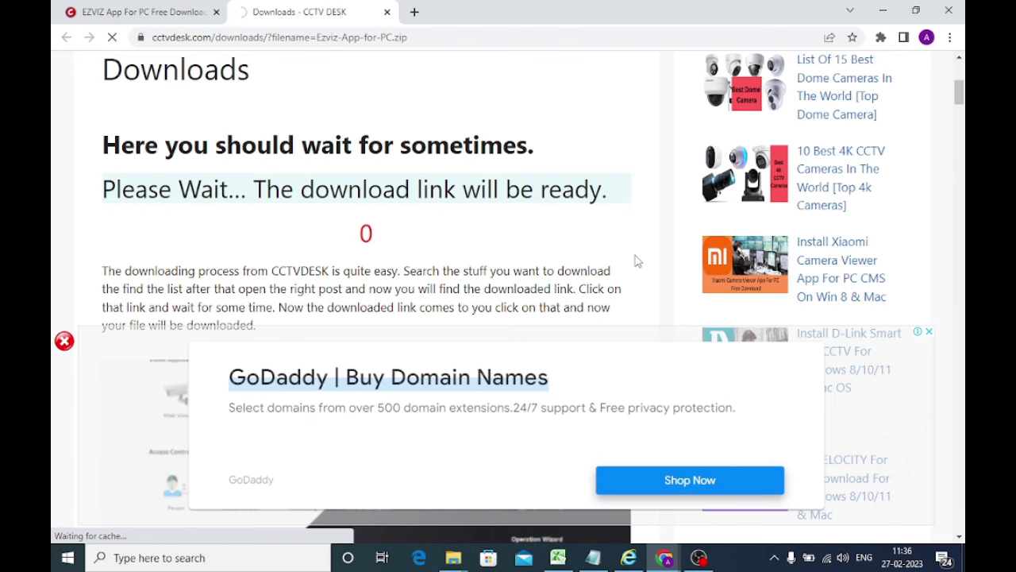
scroll(637, 260, down, 4)
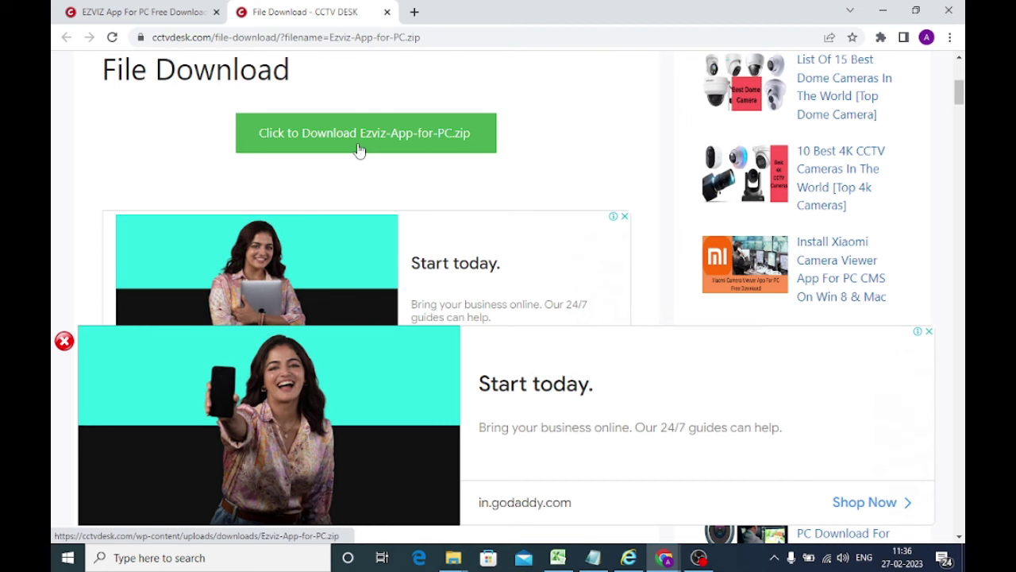
click(358, 151)
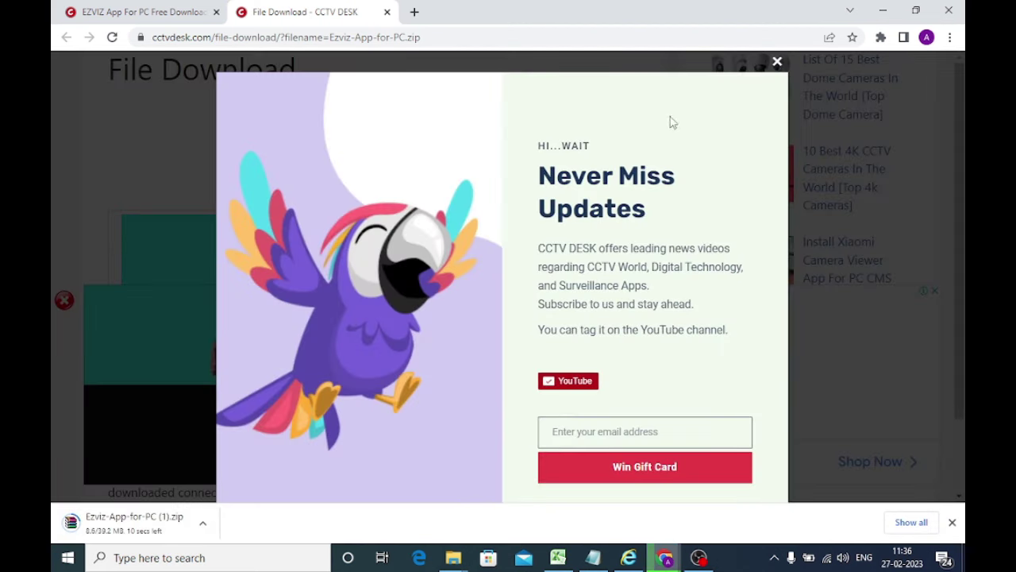
click(779, 62)
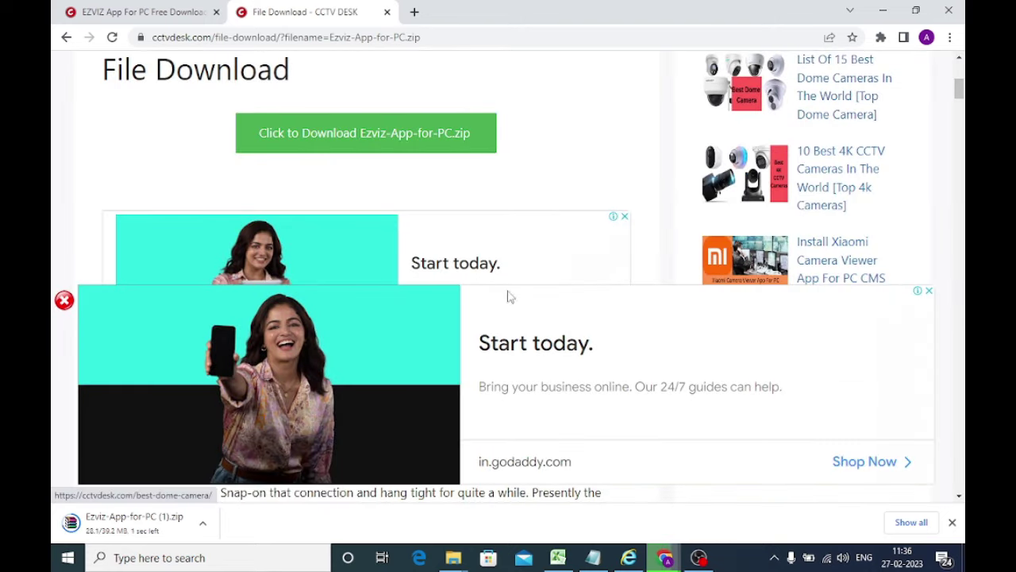
Step: Show the downloaded zip in its folder and run EzvizStudioSetups from there as administrator
click(203, 524)
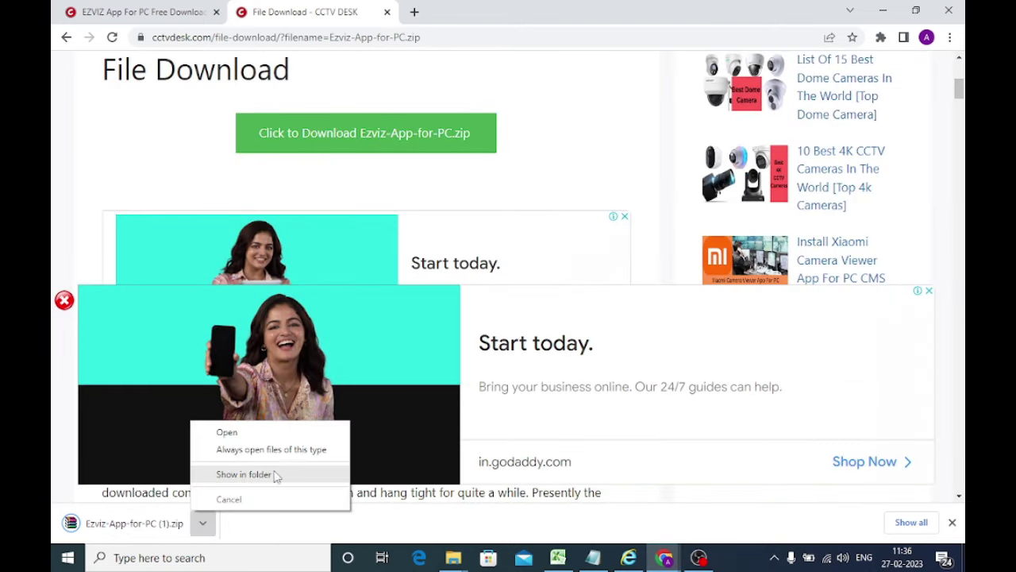
click(243, 474)
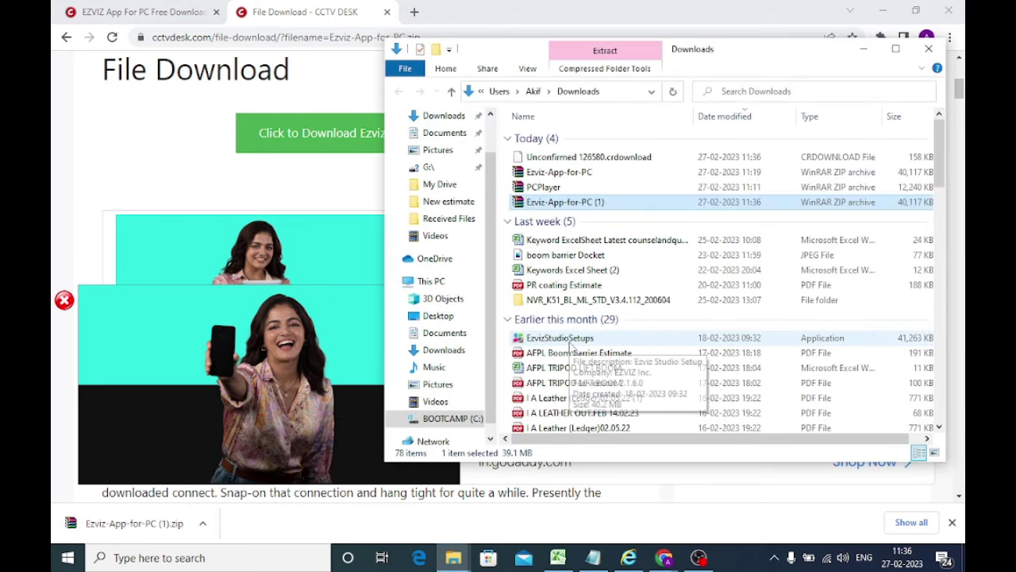
click(558, 339)
right_click(559, 339)
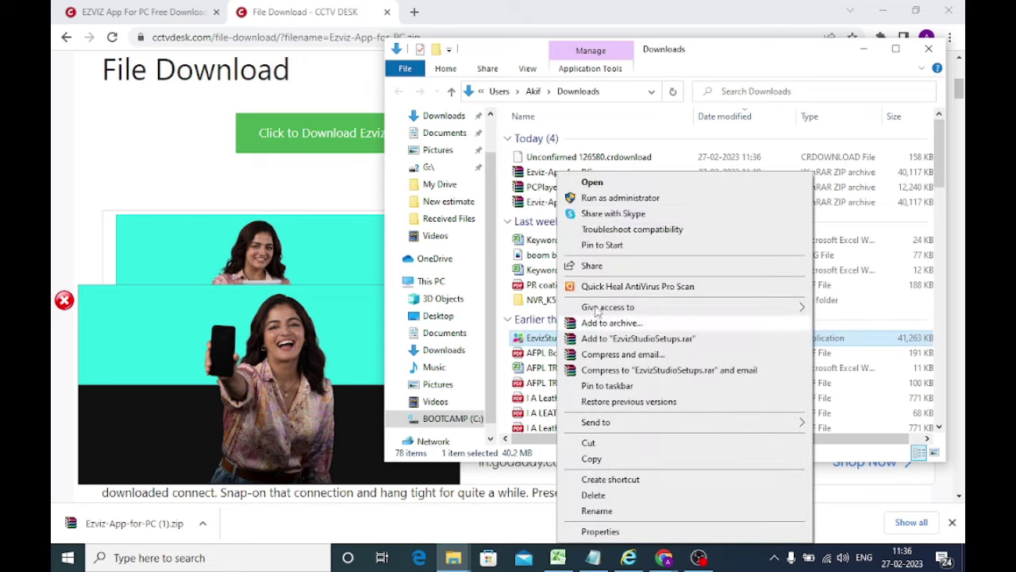
click(627, 199)
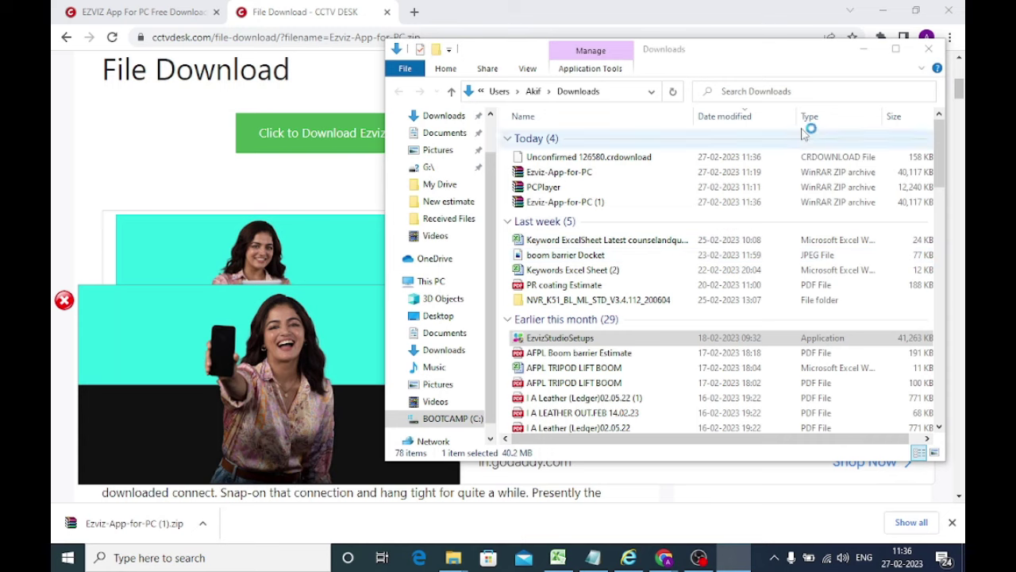
Step: Minimize the open windows and install Ezviz Studio in the default folder with a desktop icon, launching it on completion
click(865, 45)
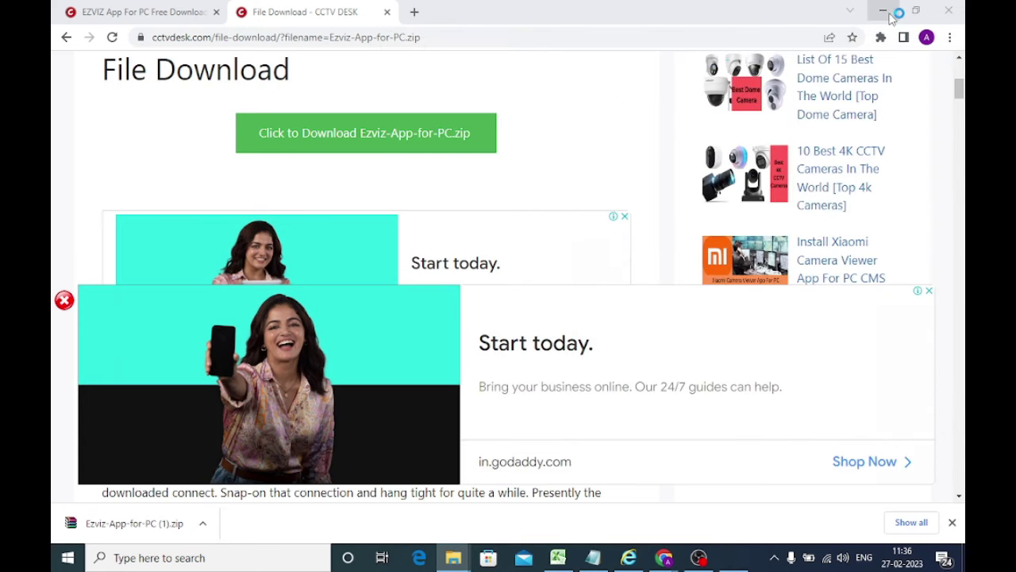
click(883, 11)
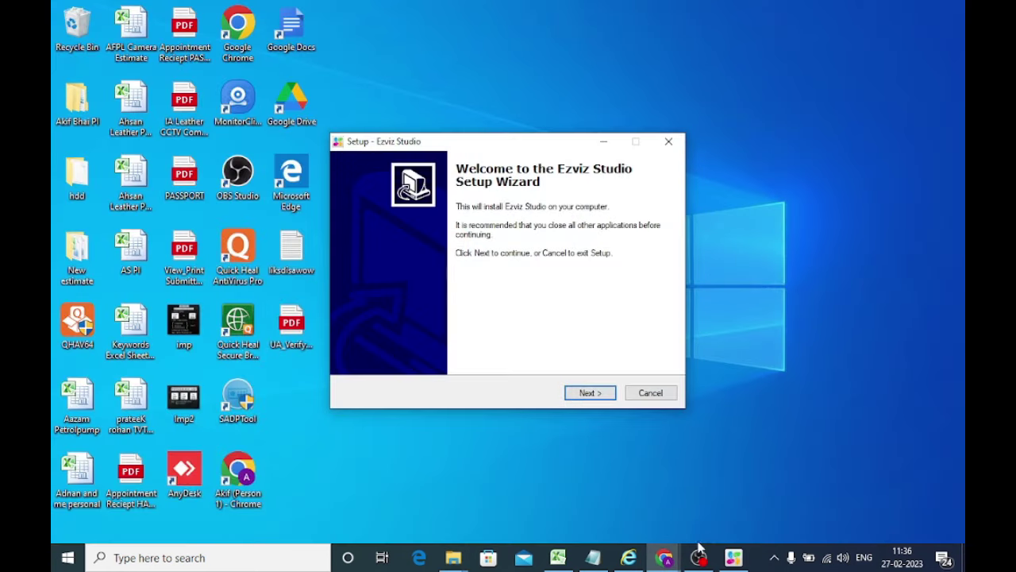
click(589, 395)
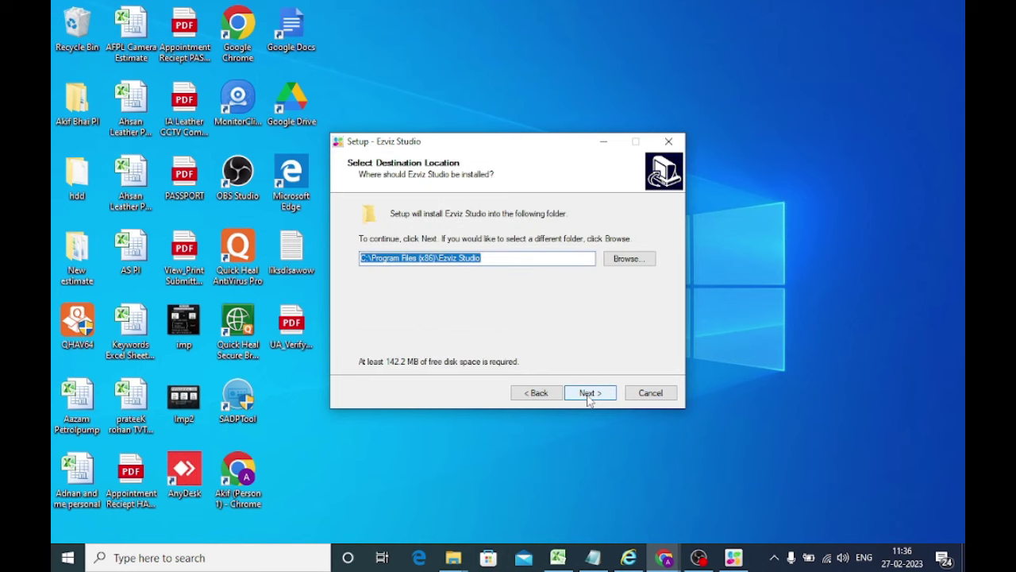
click(589, 396)
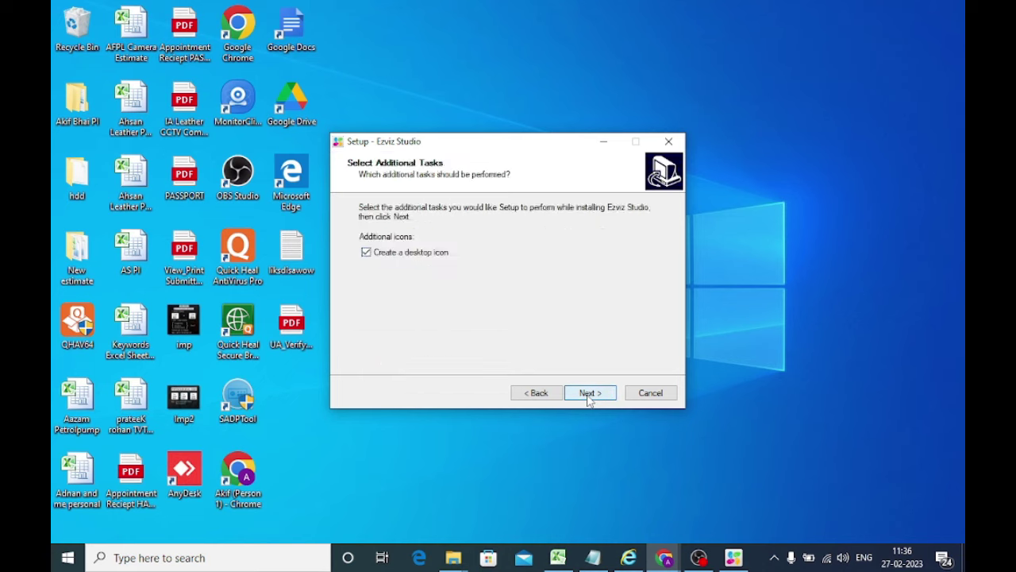
click(589, 395)
click(589, 393)
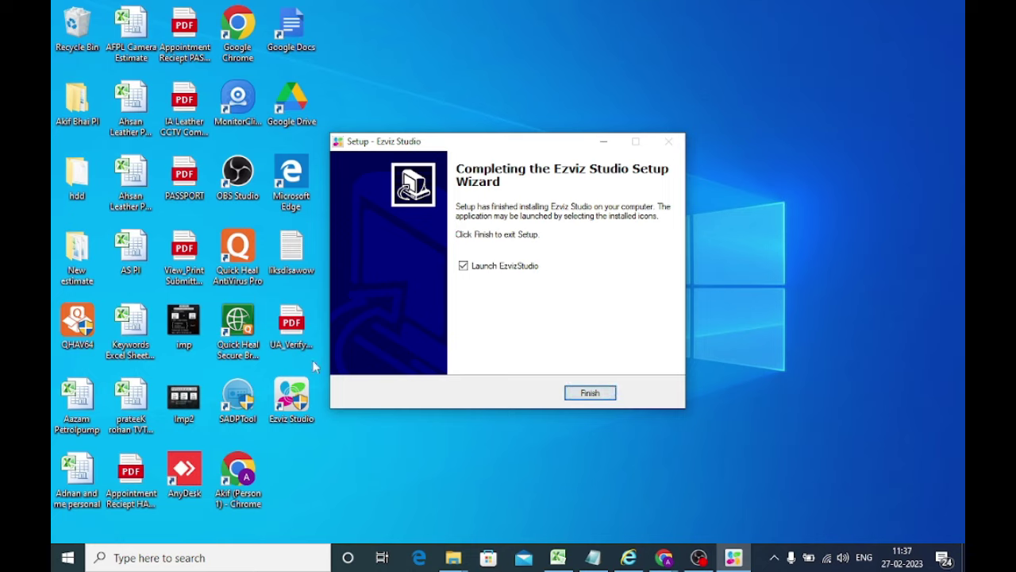
click(588, 394)
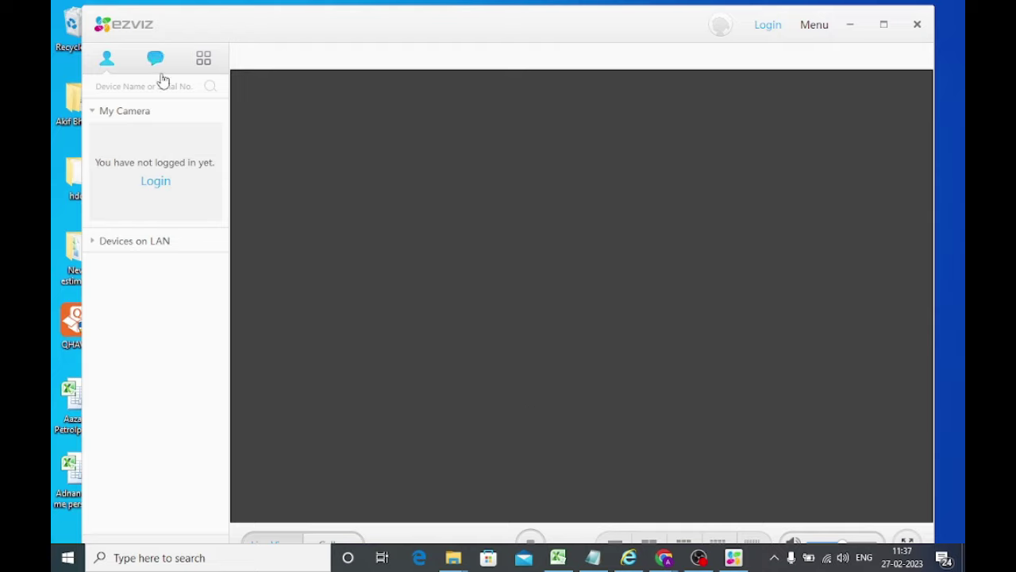
Step: Examine the new-user registration form and its region list, and return to the login form
click(764, 32)
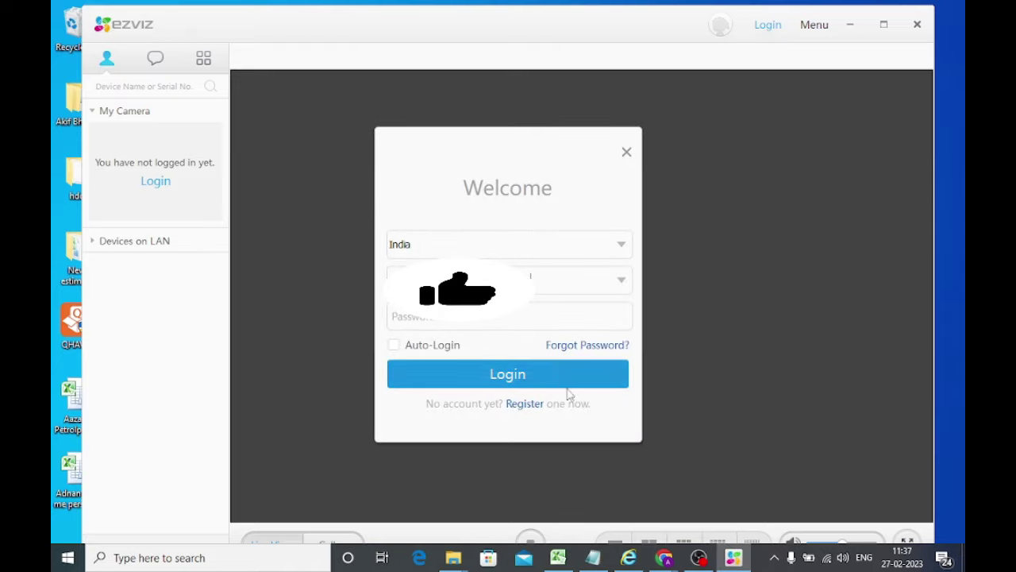
click(524, 408)
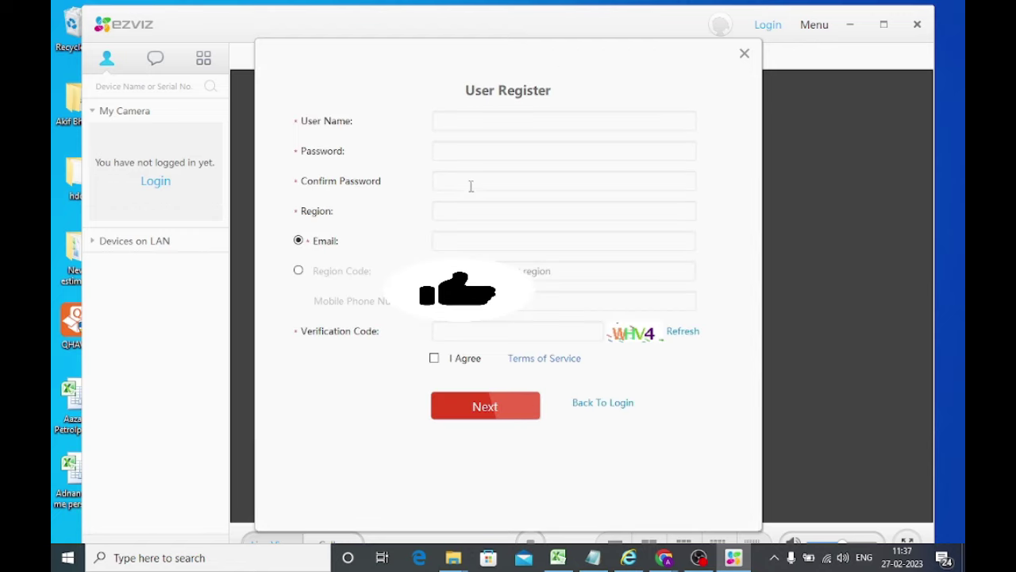
click(482, 212)
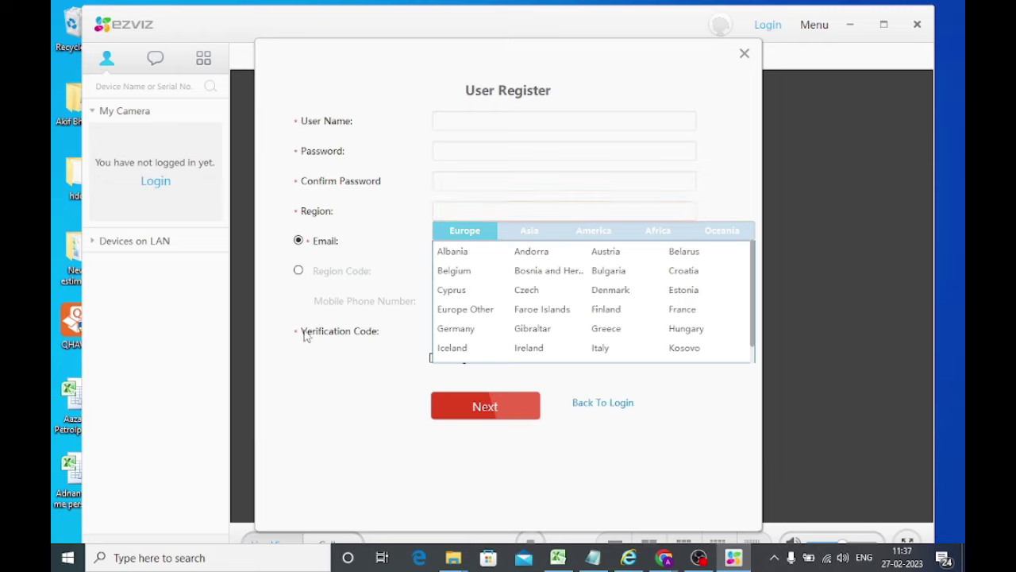
click(548, 381)
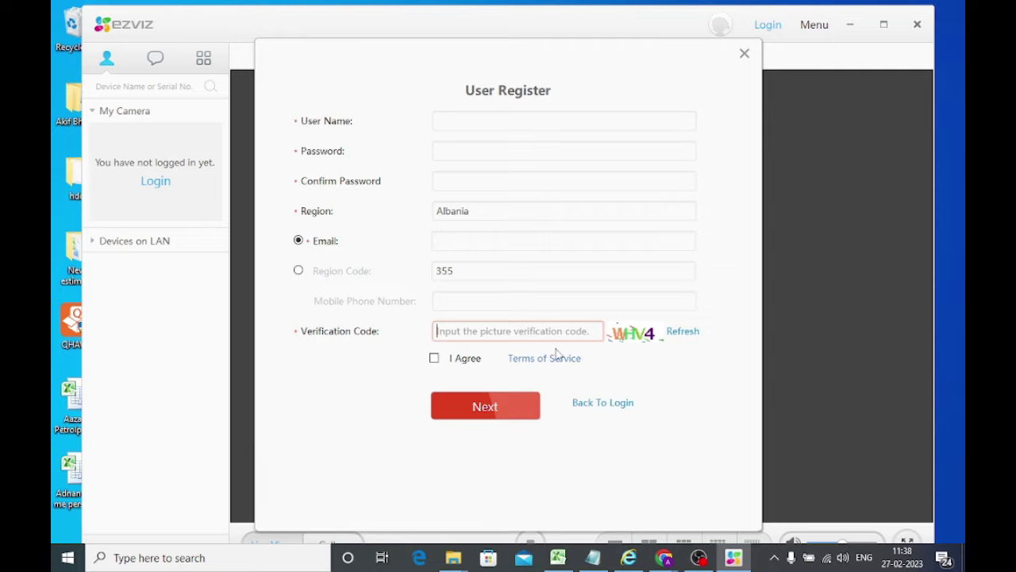
click(603, 405)
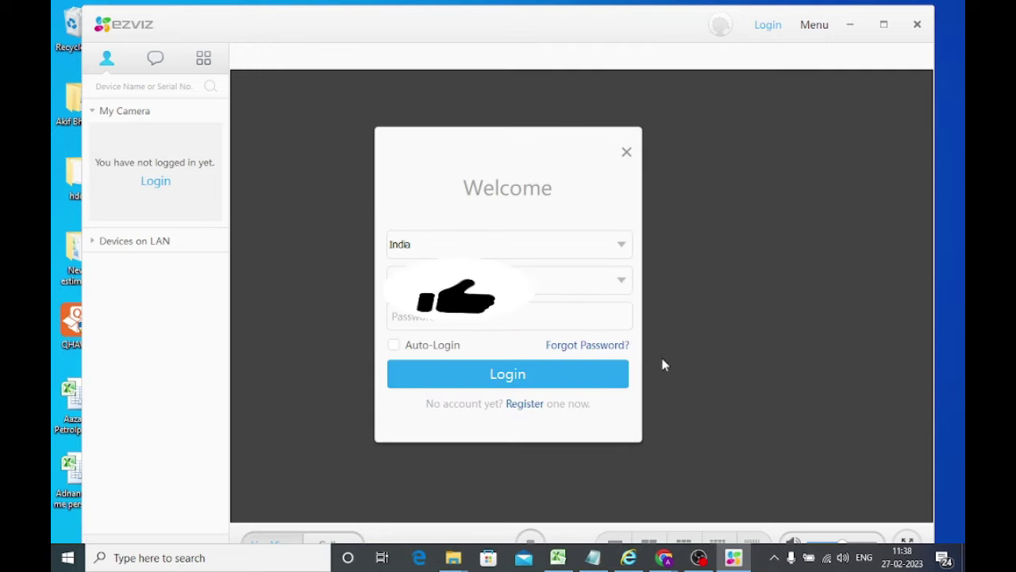
Step: Enter the account password and log in to Ezviz Studio with India as the region
click(473, 324)
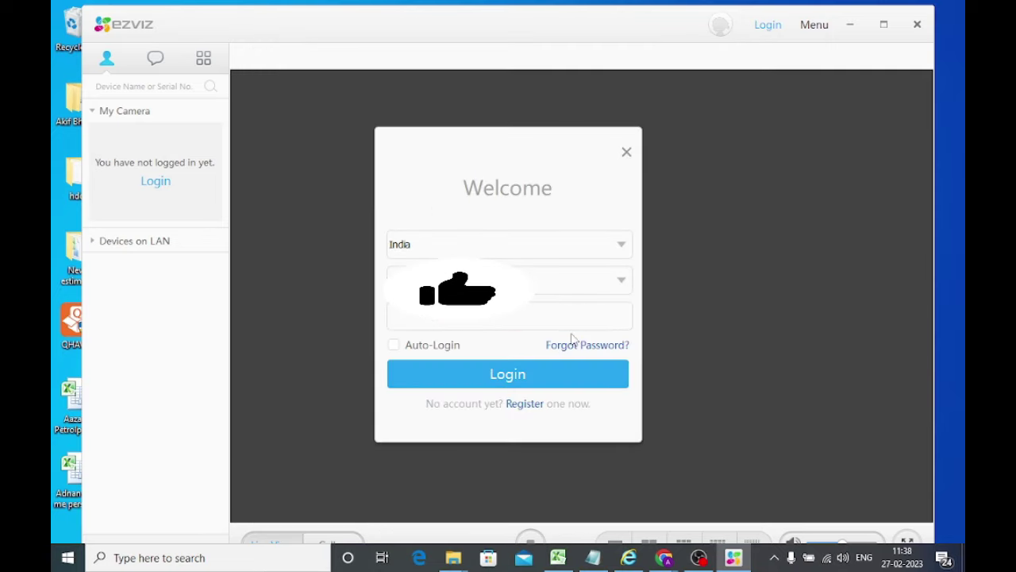
text(**)
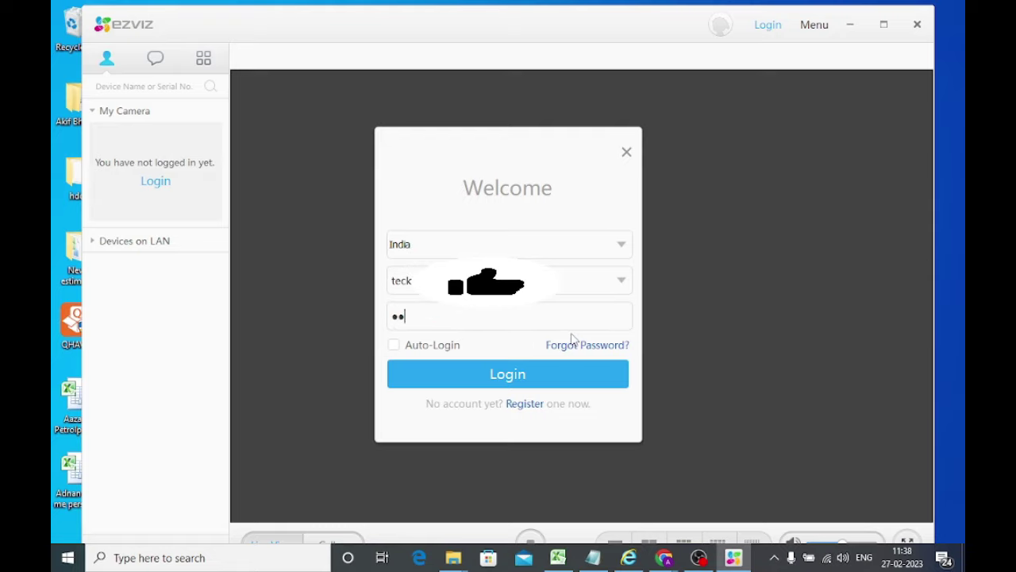
text(***********)
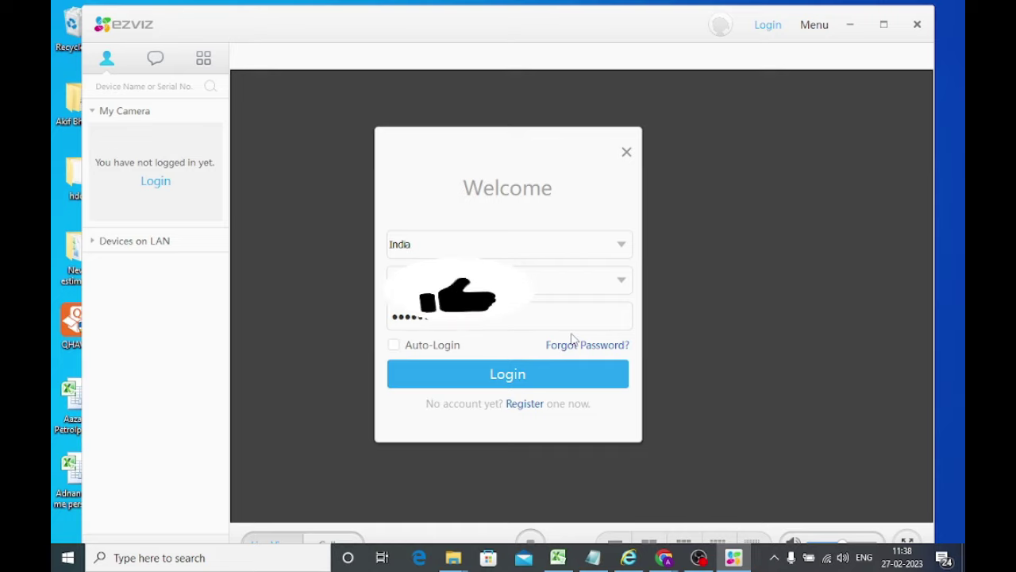
click(517, 378)
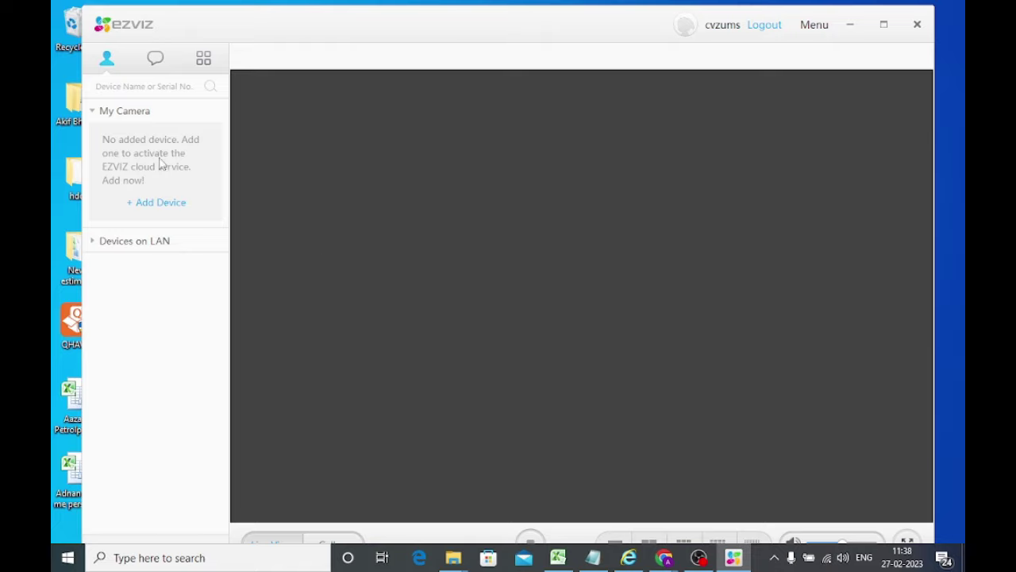
Step: Start adding a device and examine the manual add option with its example of where to find the serial number
click(167, 208)
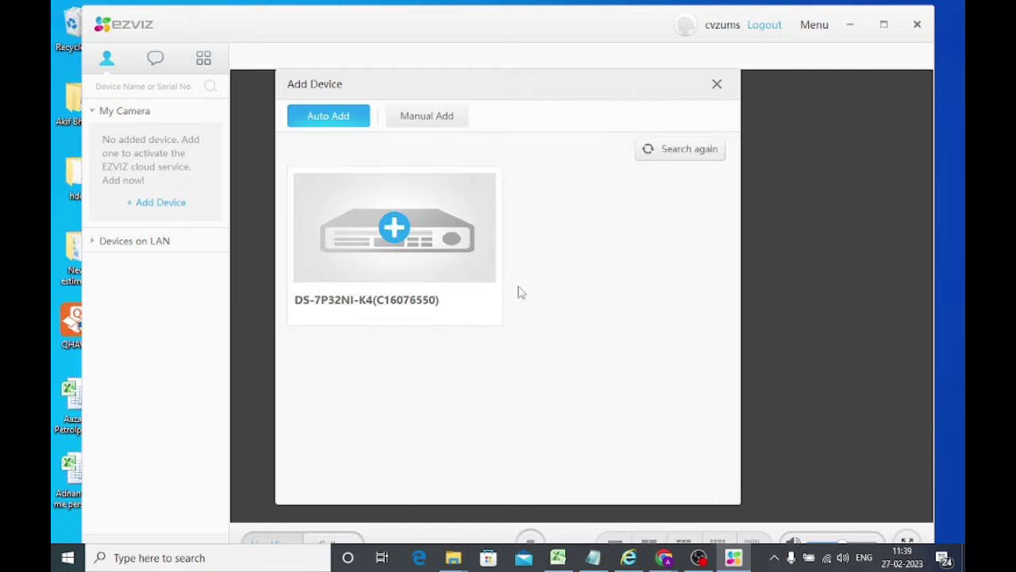
click(413, 127)
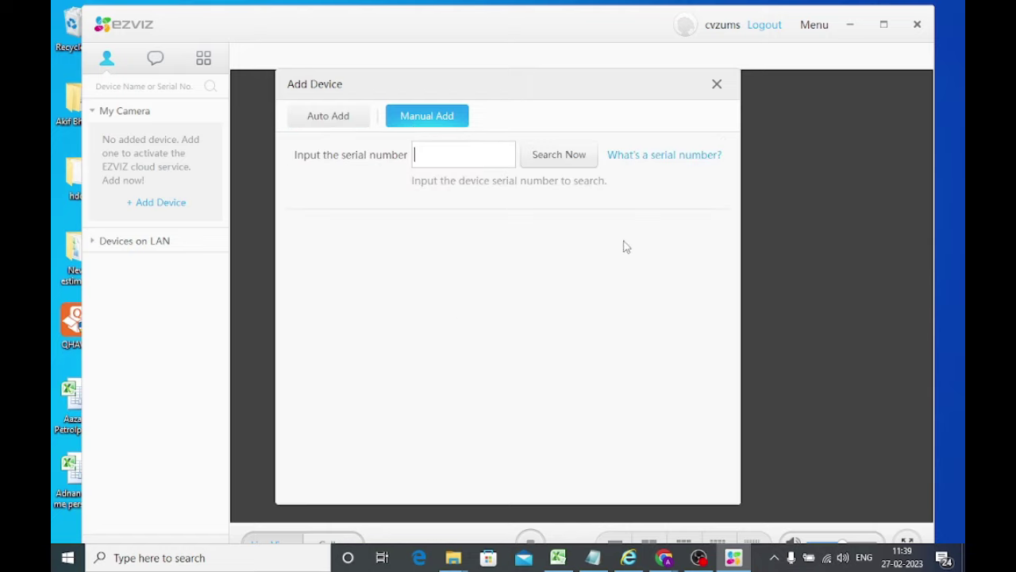
mouse_move(642, 173)
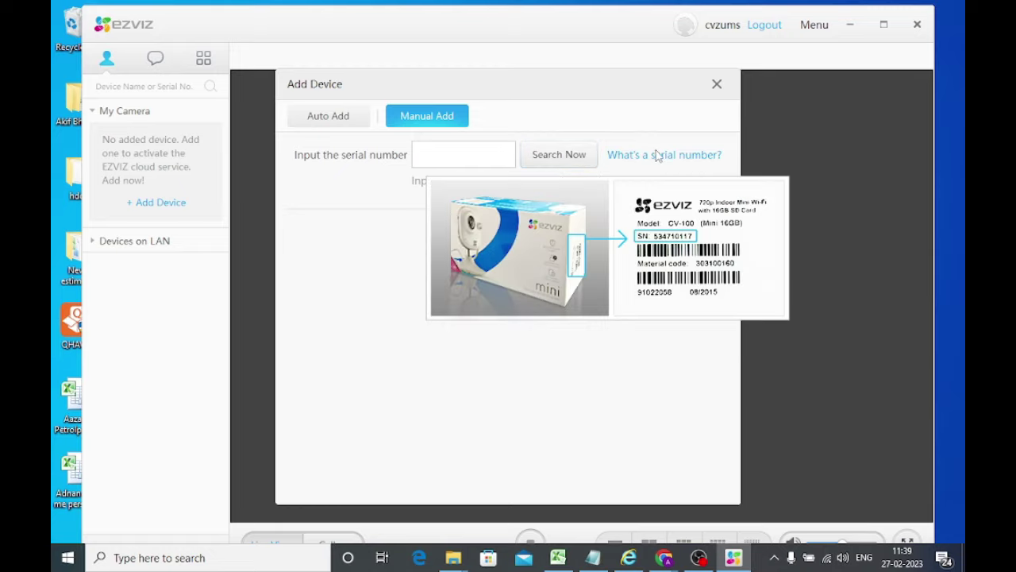
Step: Try to add the automatically detected DS-7P32NI-K4 recorder, then dismiss the device password prompt and the Add Device dialog
click(323, 121)
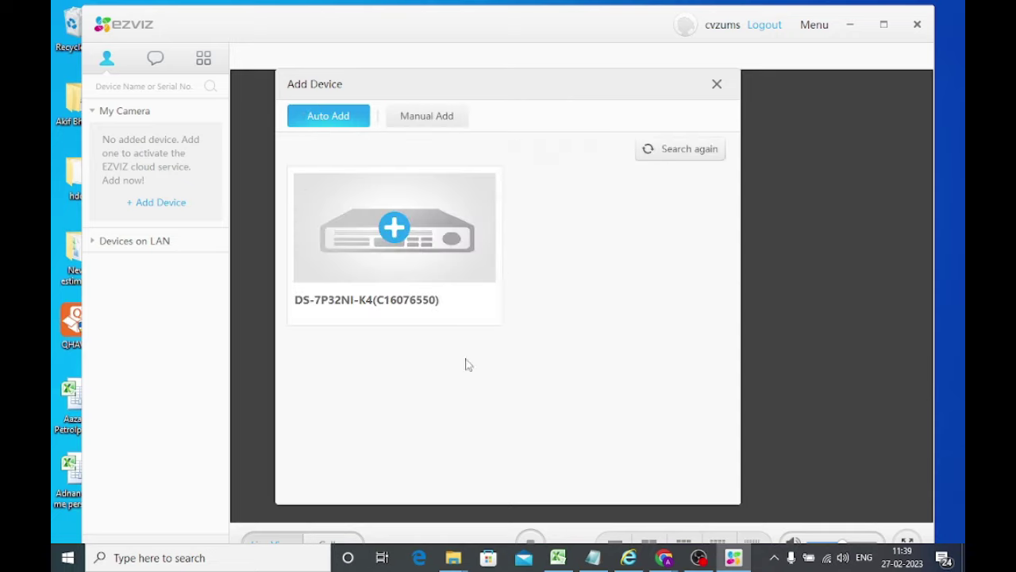
click(395, 231)
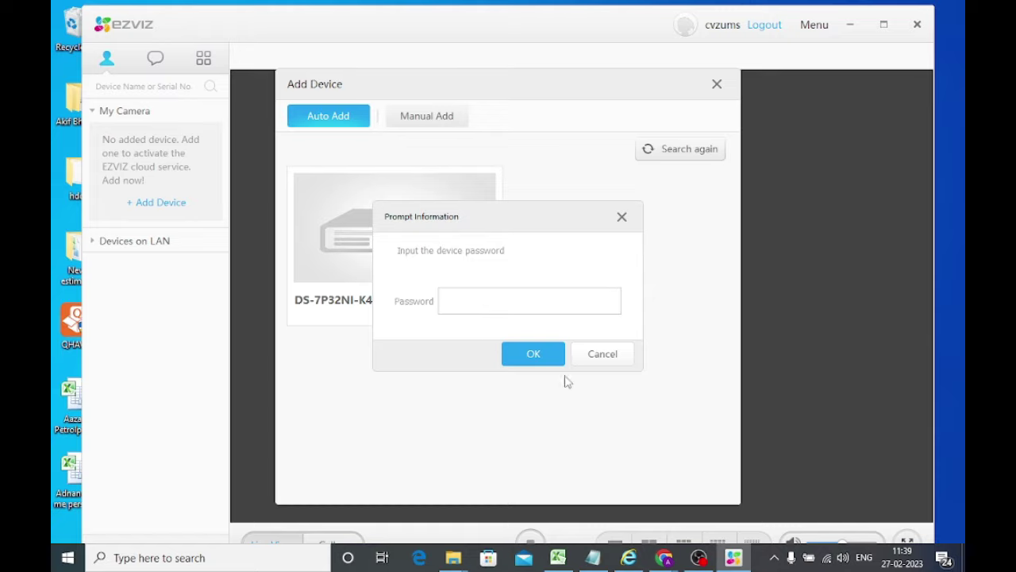
click(623, 217)
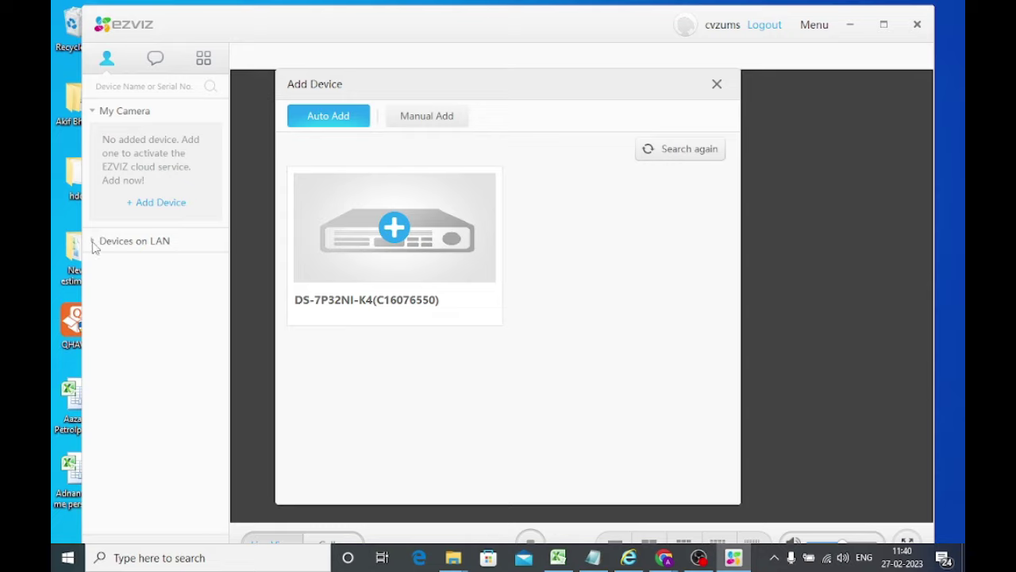
click(717, 84)
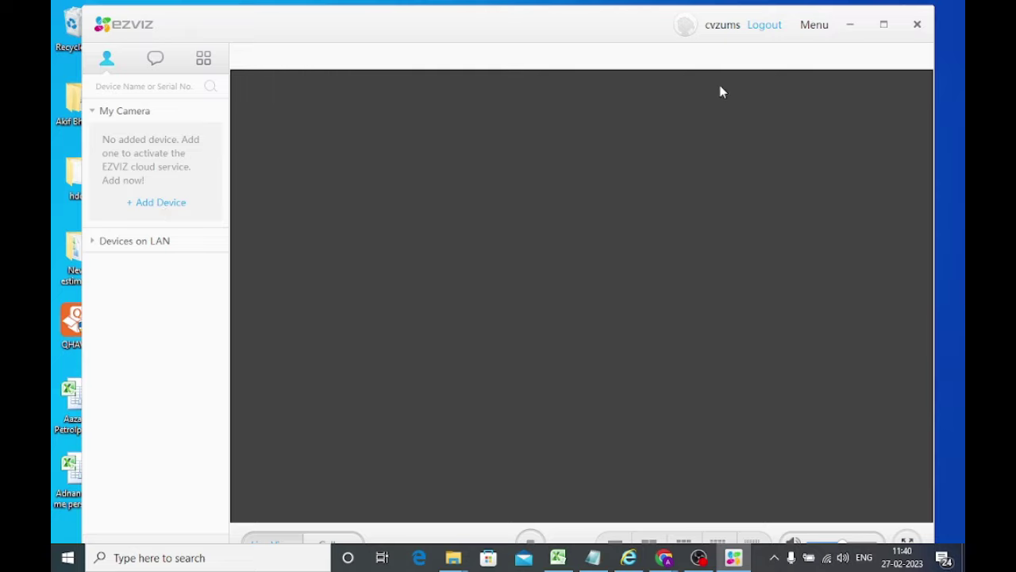
Step: Expand the DS-7P32NI-K4 recorder under Devices on LAN and start the live view of Channel1
click(92, 243)
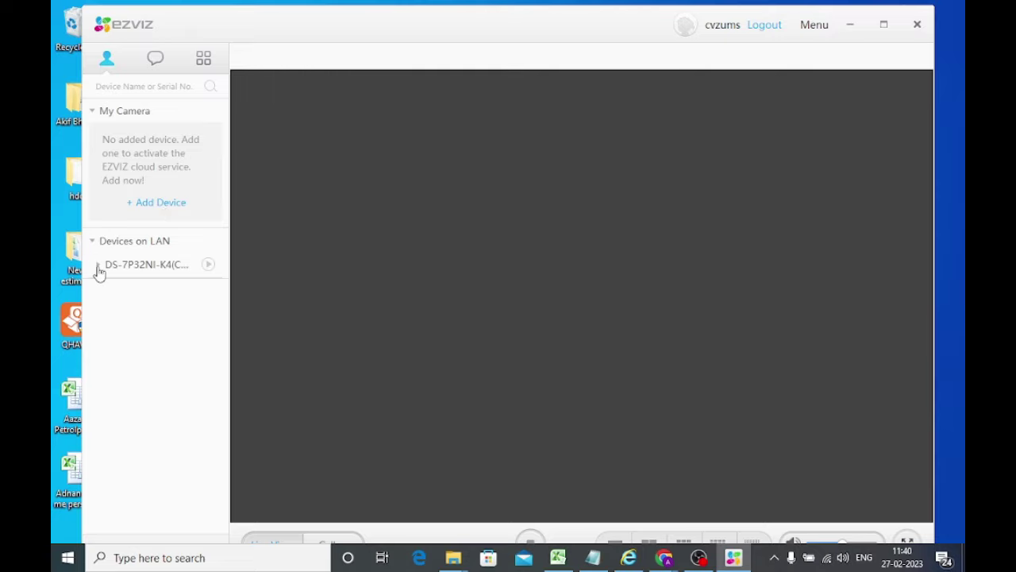
click(98, 266)
mouse_move(119, 321)
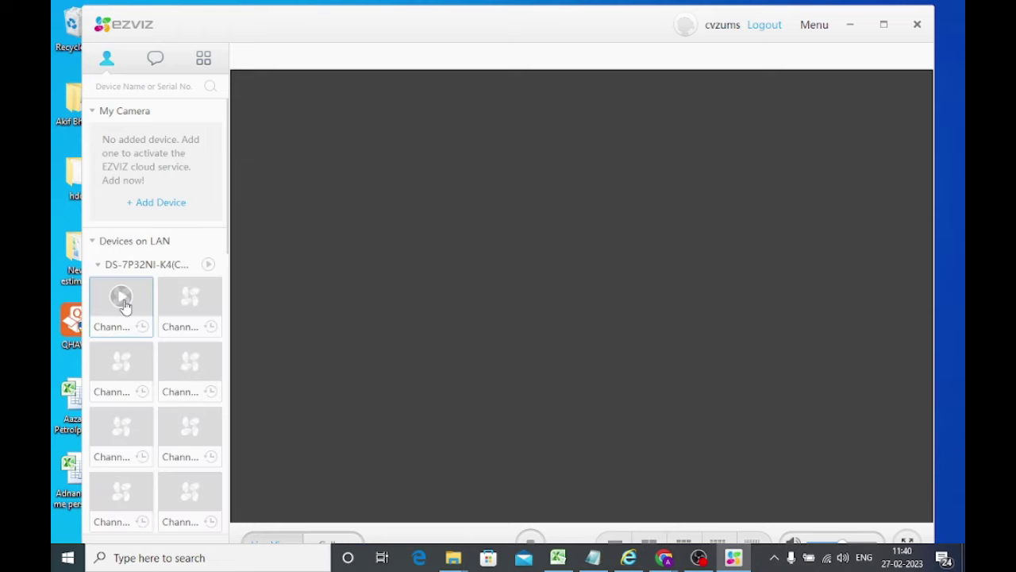
click(123, 302)
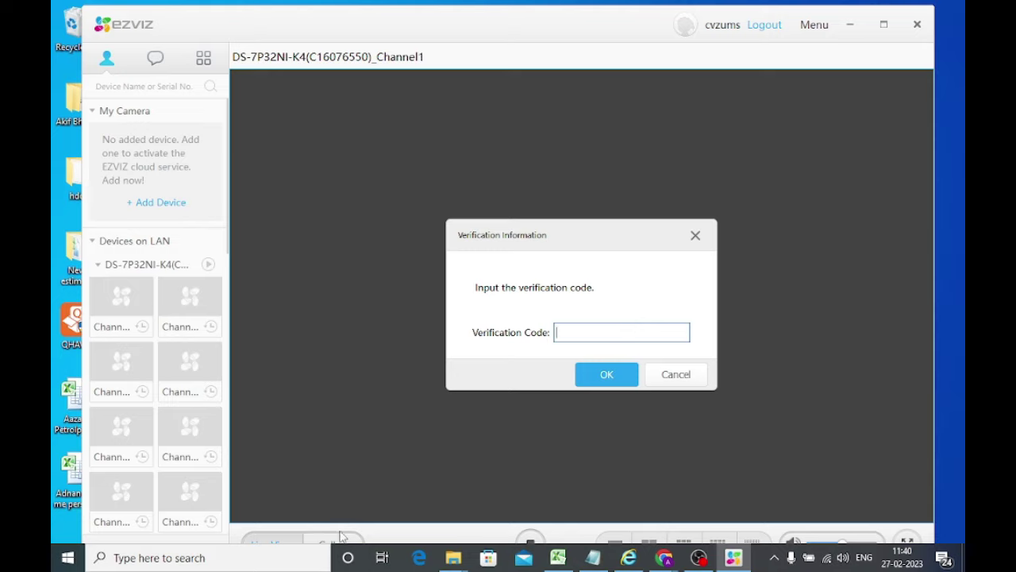